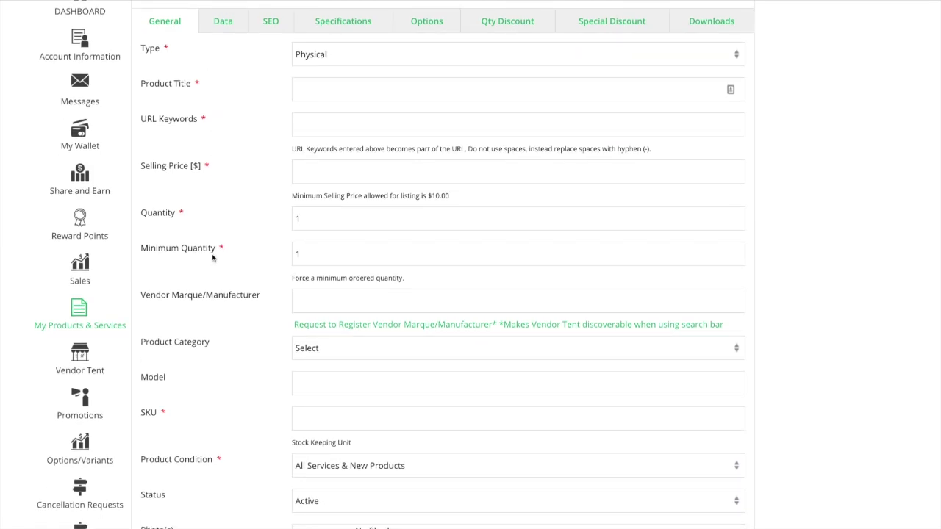
# Upload the five JPG images in the FestivalBazaar Product Images folder as product photos and switch to the Compress JPEG Images page
pyautogui.scroll(-5, 212, 258)
pyautogui.scroll(-3, 336, 186)
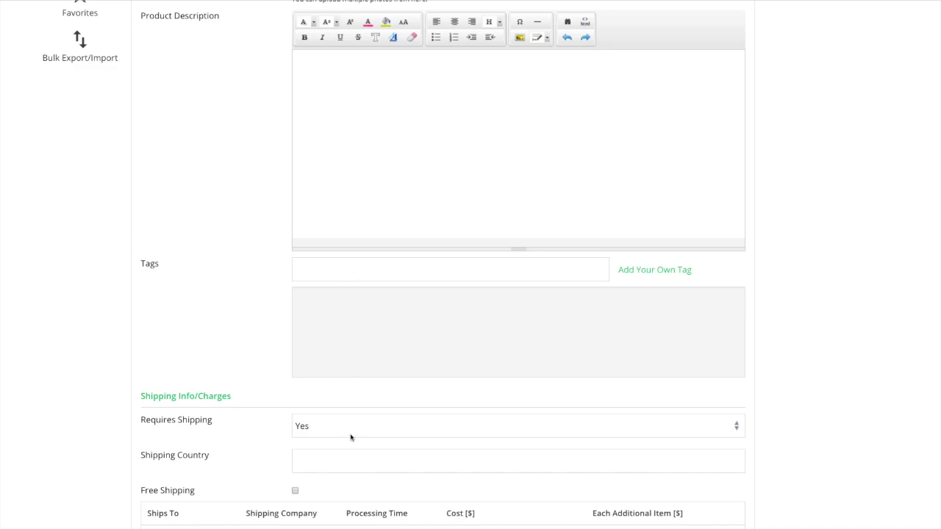
pyautogui.scroll(5, 416, 291)
pyautogui.scroll(-3, 417, 290)
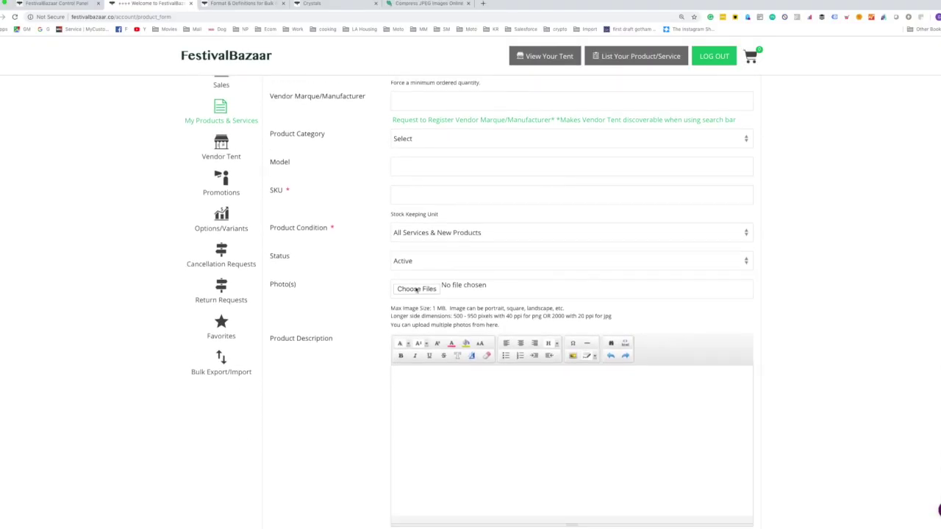
pyautogui.click(417, 289)
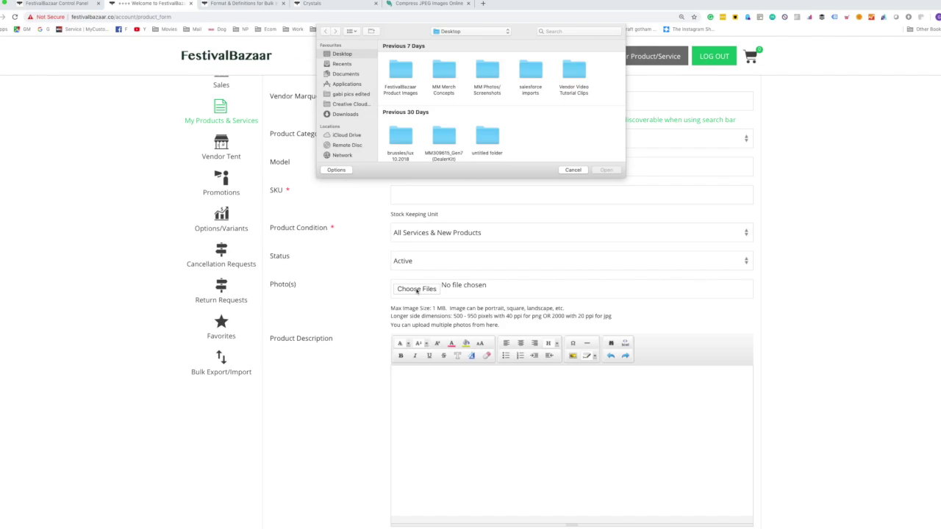
pyautogui.doubleClick(400, 69)
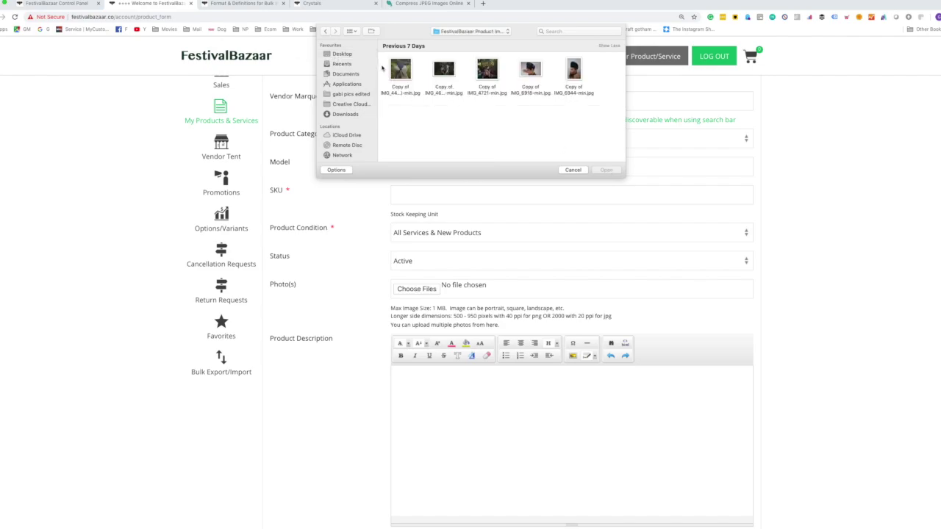
pyautogui.moveTo(381, 68); pyautogui.dragTo(596, 72)
pyautogui.press('Return')
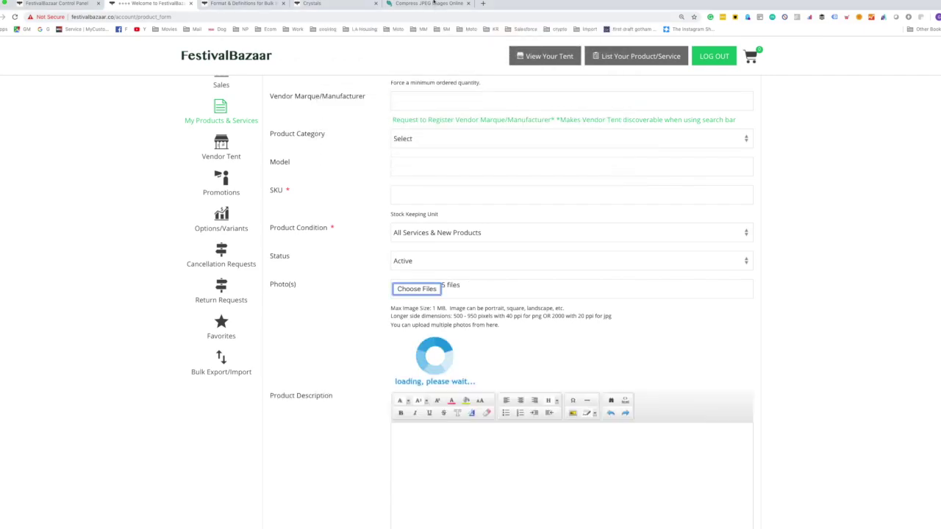
pyautogui.click(434, 3)
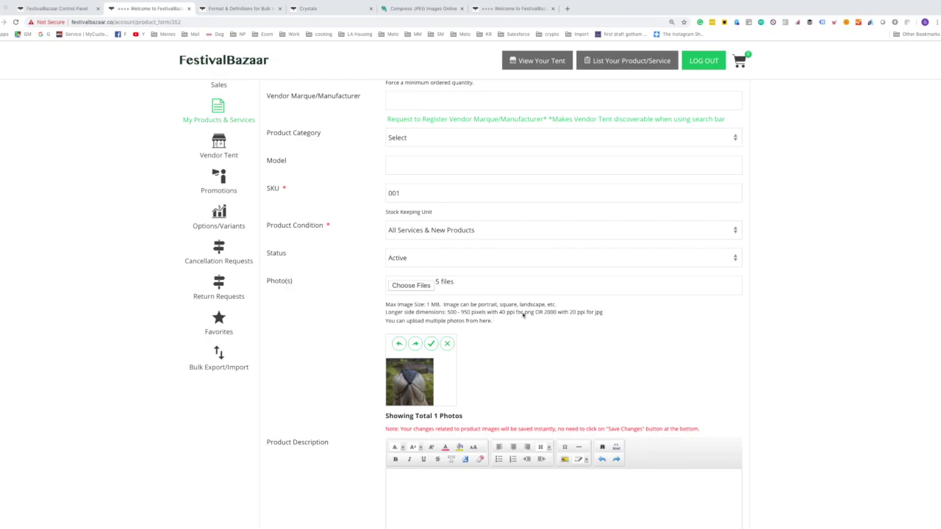
# Switch to the desktop and open Copy of IMG_4676-2-min.jpg from the FestivalBazaar Product Images folder for viewing
pyautogui.hotkey('ctrl', 'Right')
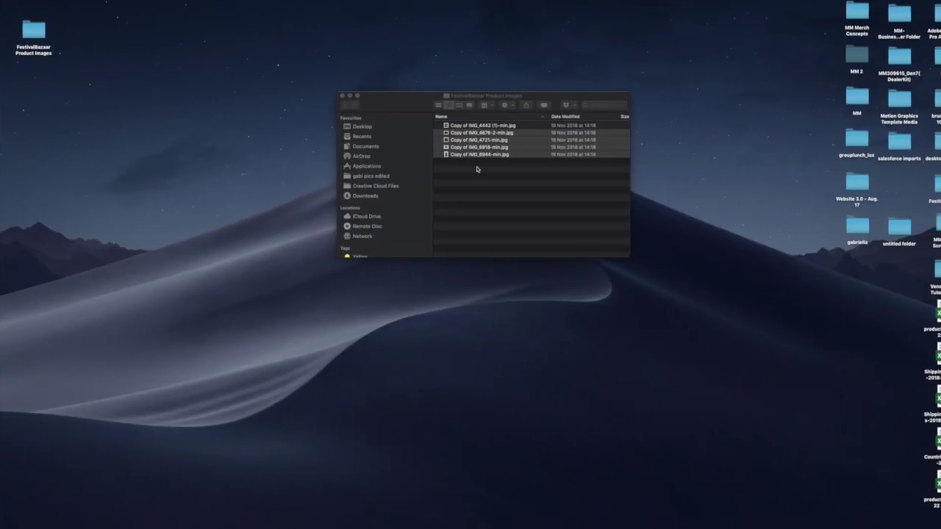
pyautogui.click(483, 174)
pyautogui.click(471, 132)
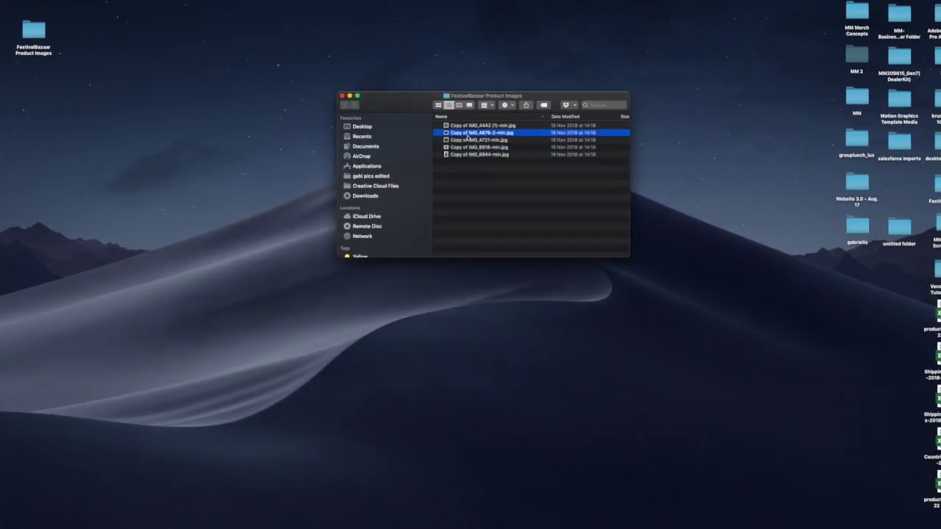
pyautogui.press('space')
# Resize the open image proportionally to a width of 2000 pixels and save the file, closing its window
pyautogui.click(125, 1)
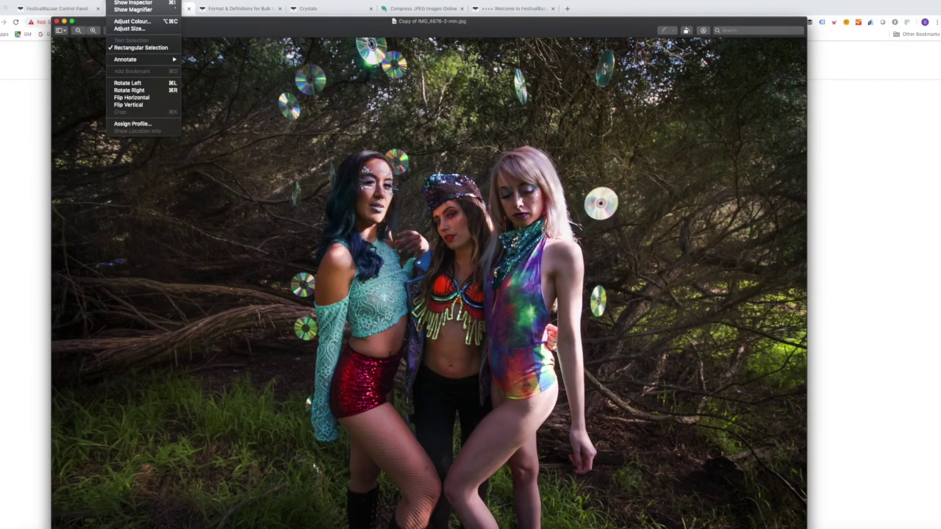
pyautogui.click(125, 29)
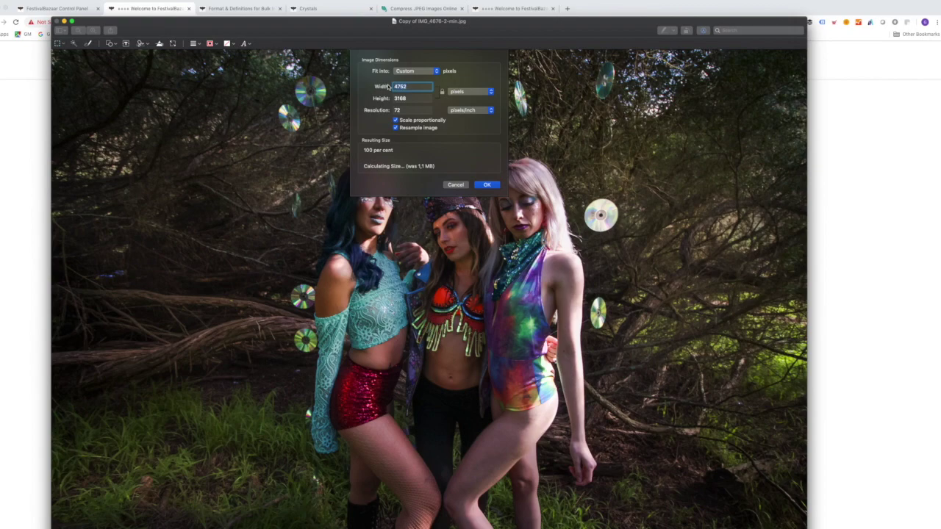
pyautogui.write('2000')
pyautogui.click(405, 109)
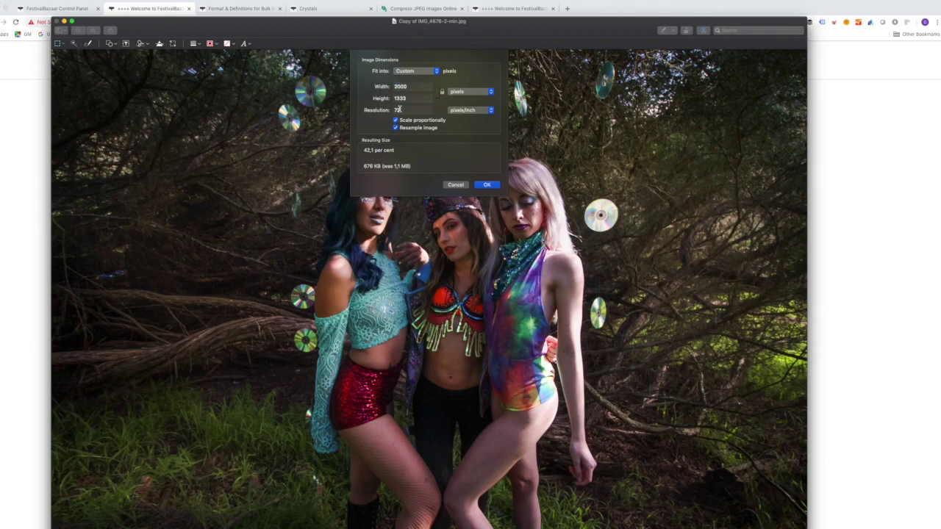
pyautogui.press('Return')
pyautogui.click(59, 0)
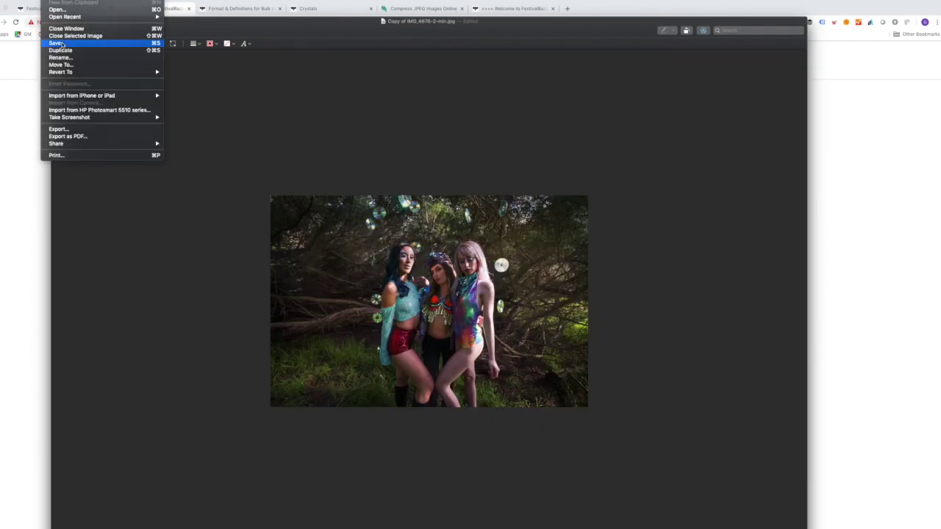
pyautogui.click(61, 42)
pyautogui.click(56, 21)
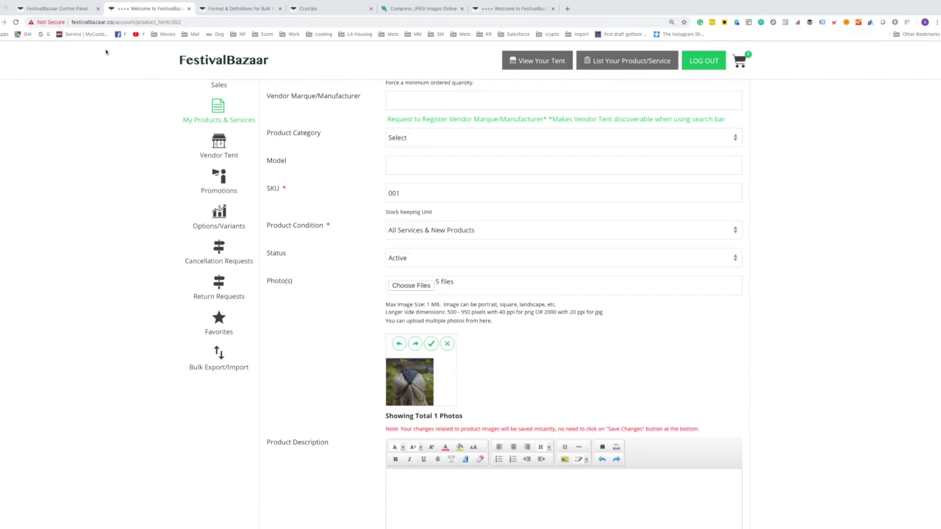
# Upload the resized Copy of IMG_4676-2-min.jpg as a product photo on the FestivalBazaar product form
pyautogui.click(411, 286)
pyautogui.click(399, 134)
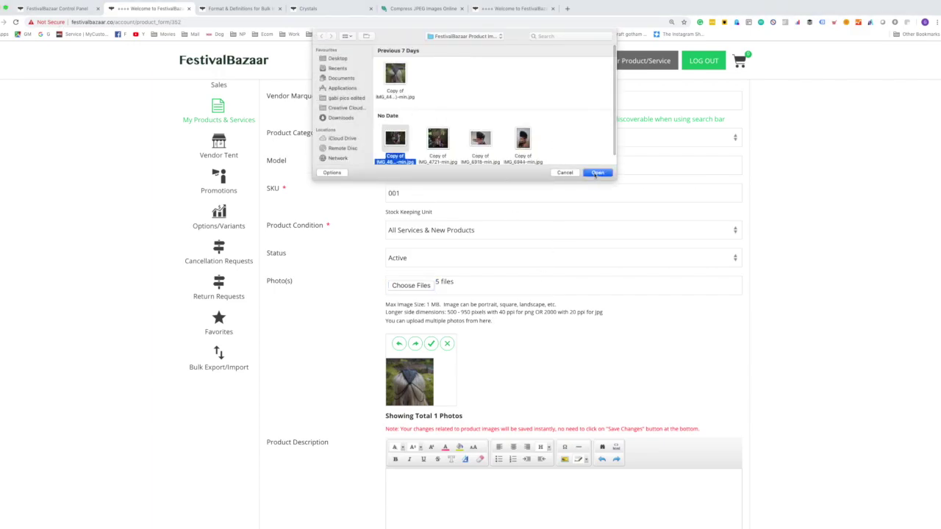
pyautogui.click(597, 172)
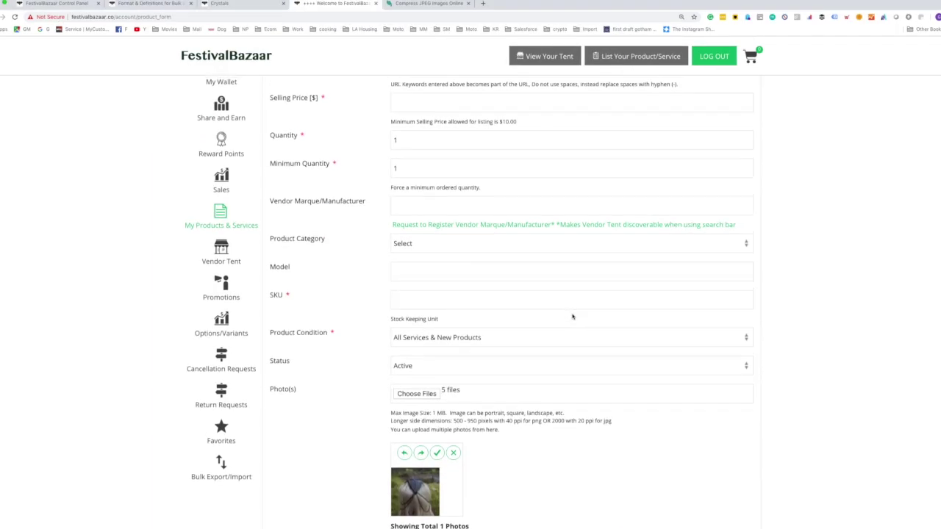
# Fill in a vendor marque registration request for Witch of the Bay and close the request without sending it
pyautogui.scroll(3, 573, 316)
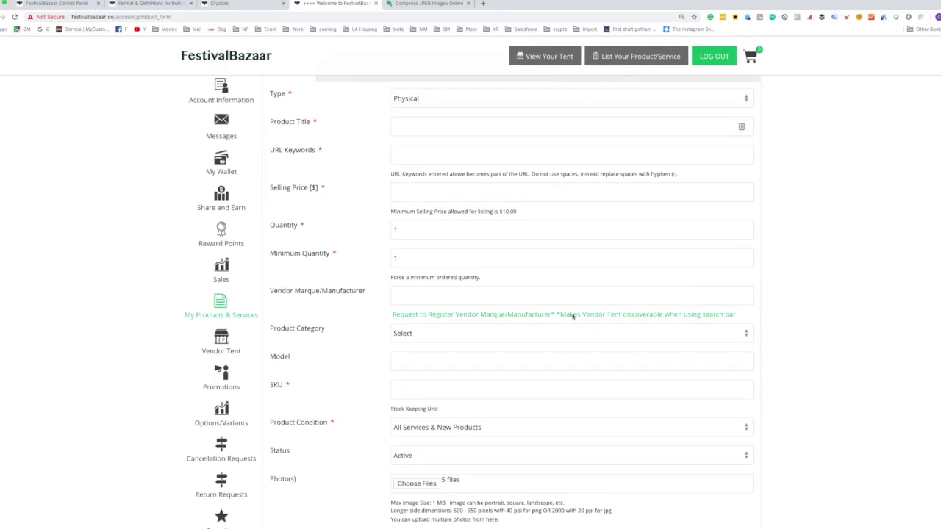
pyautogui.scroll(-4, 573, 316)
pyautogui.scroll(-1, 573, 316)
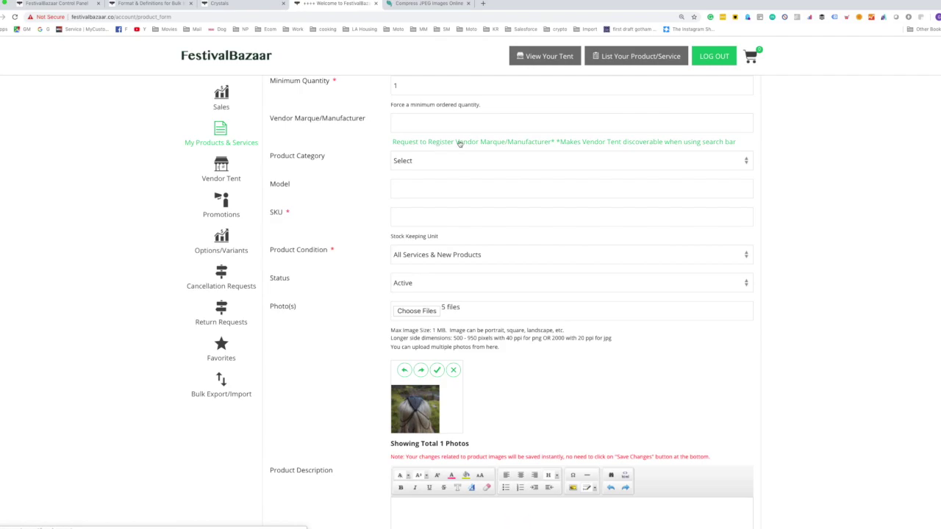
pyautogui.scroll(2, 460, 143)
pyautogui.click(420, 232)
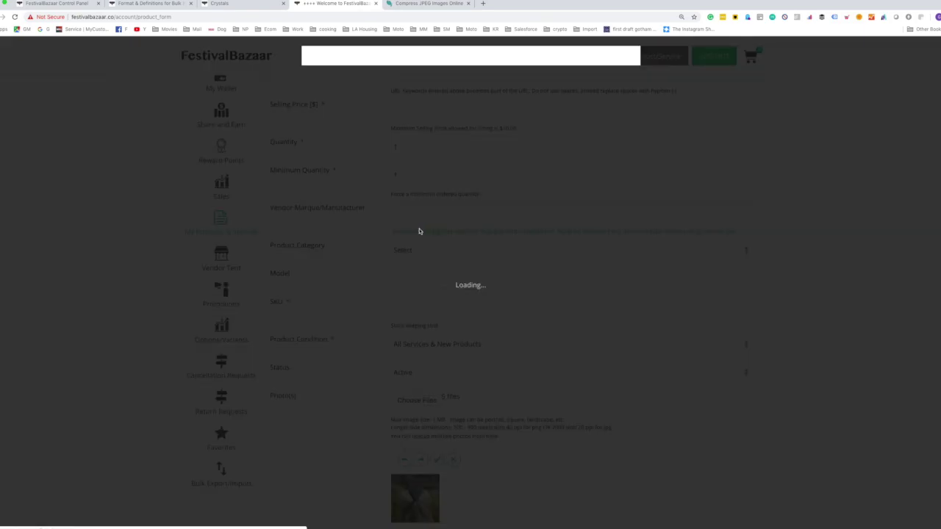
pyautogui.click(451, 90)
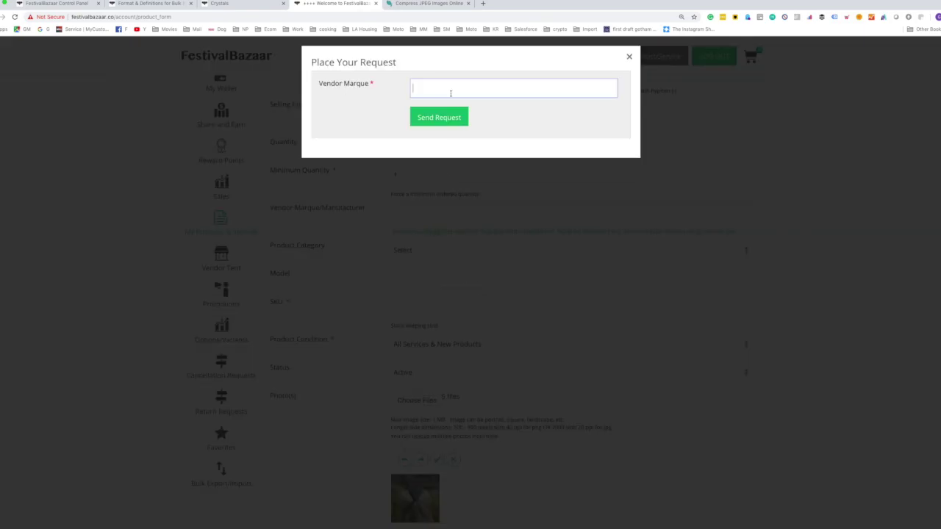
pyautogui.write('Witch of the Bay')
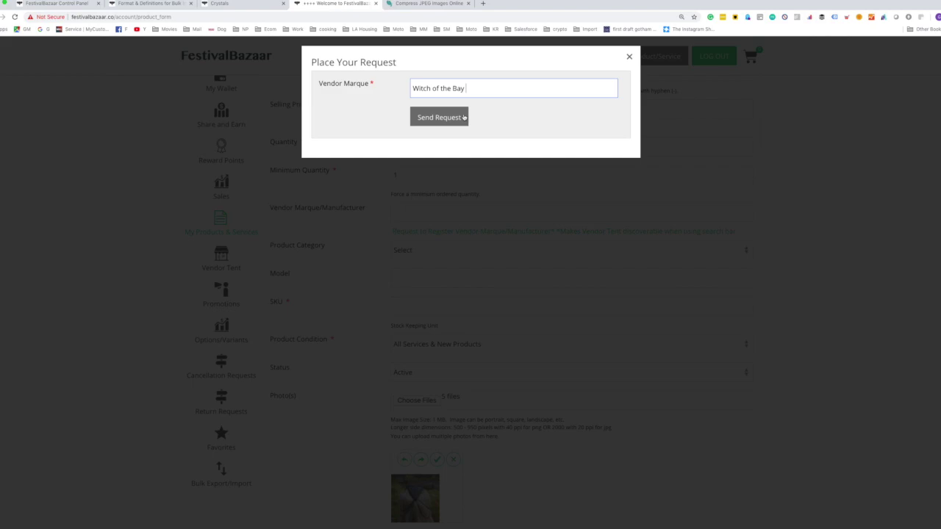
pyautogui.click(630, 58)
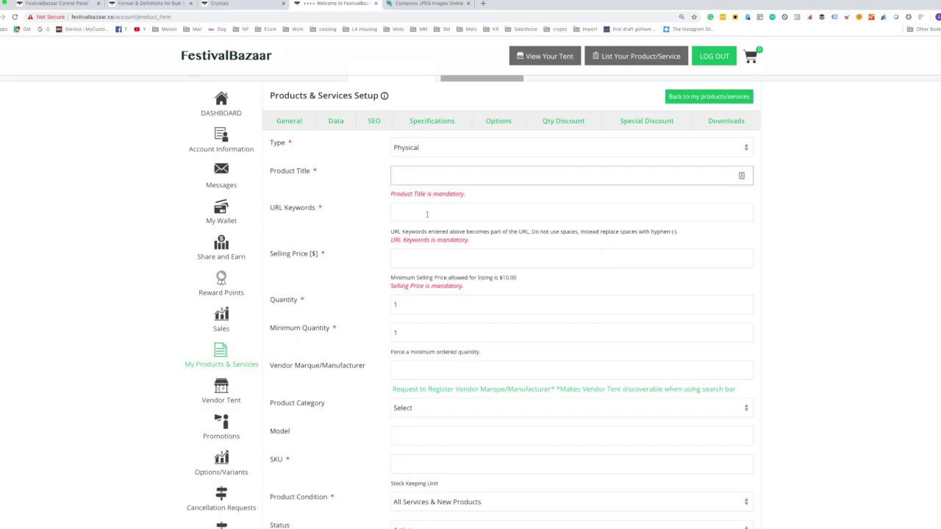
# Set the product title to Dummy Post and the selling price to $10
pyautogui.write('T')
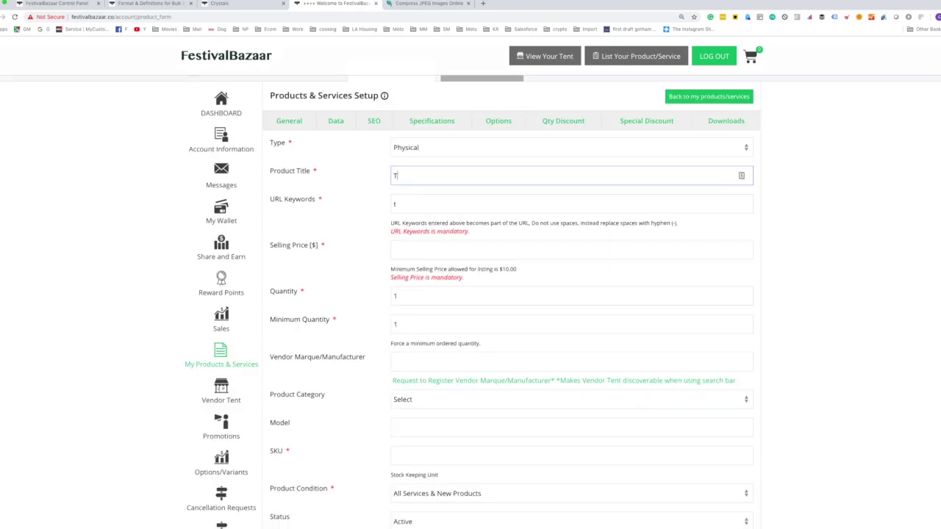
pyautogui.press('BackSpace')
pyautogui.write('Dummy Post')
pyautogui.click(435, 249)
pyautogui.write('10')
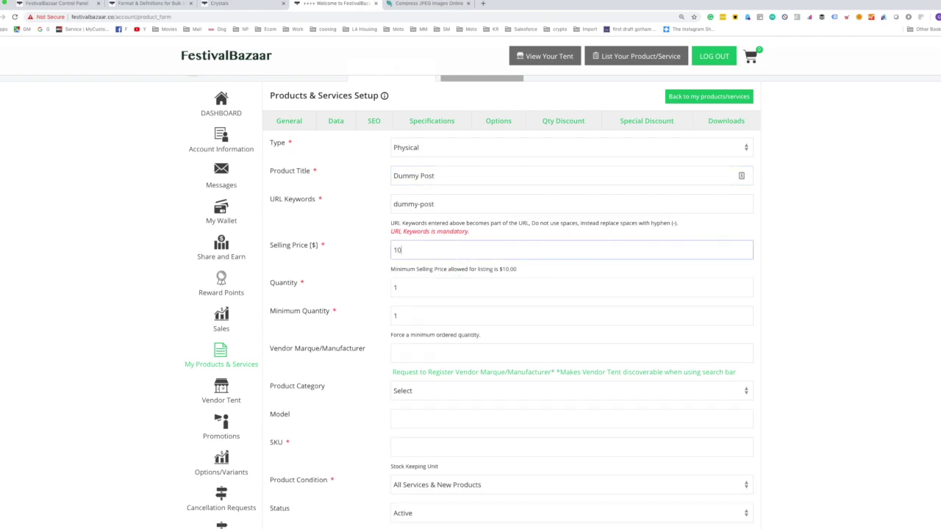
# Check the quantity in the product's clothing size options and set the general product quantity to 5
pyautogui.click(456, 286)
pyautogui.press('BackSpace')
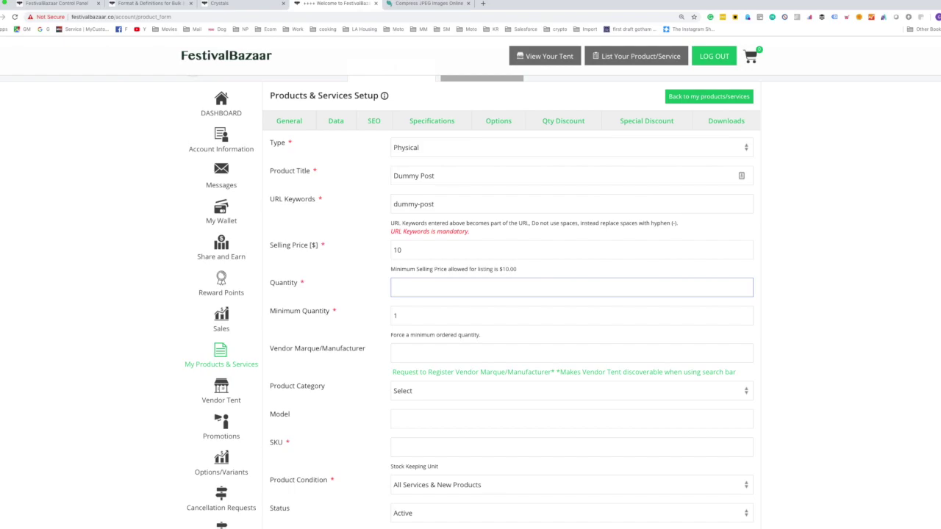
pyautogui.click(498, 121)
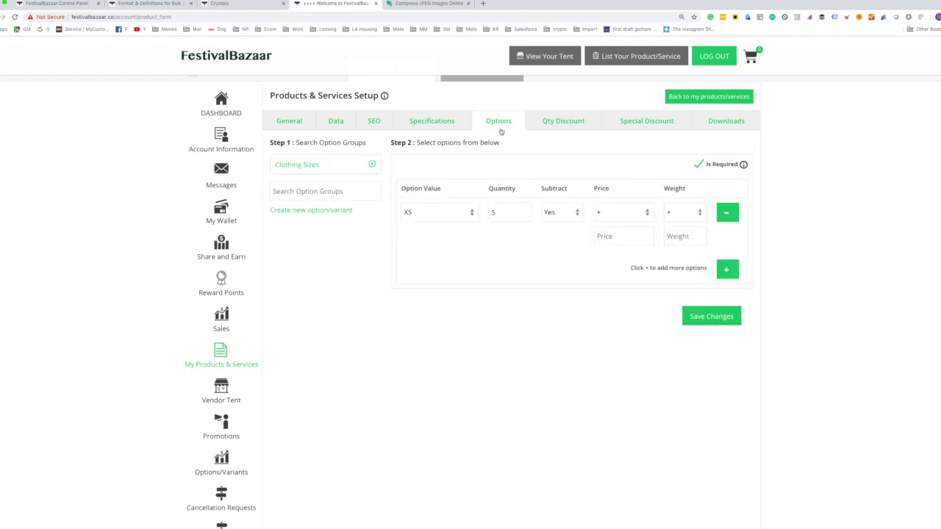
pyautogui.click(291, 124)
pyautogui.click(397, 285)
pyautogui.write('5')
# Enter 001 as the product's SKU
pyautogui.scroll(-3, 398, 281)
pyautogui.click(399, 277)
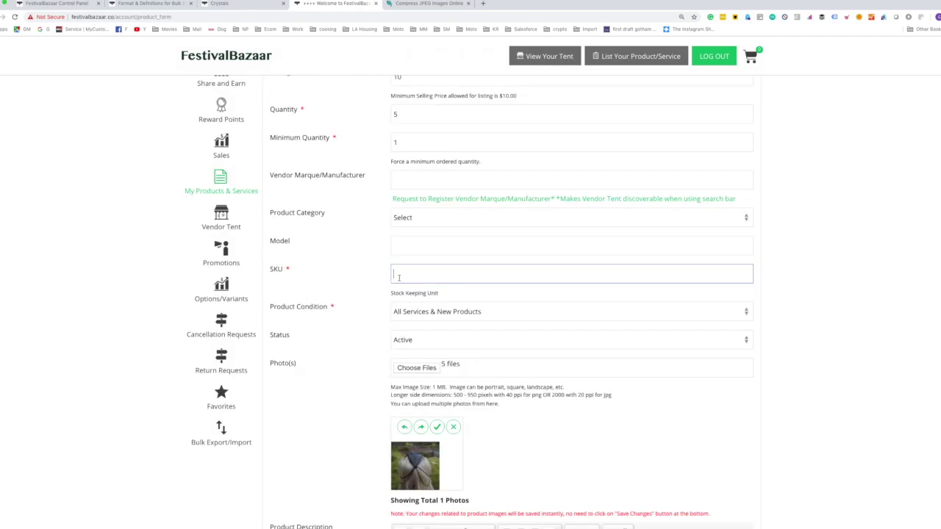
pyautogui.write('001')
# Add the existing tag Ships to United States to the product
pyautogui.scroll(-3, 371, 303)
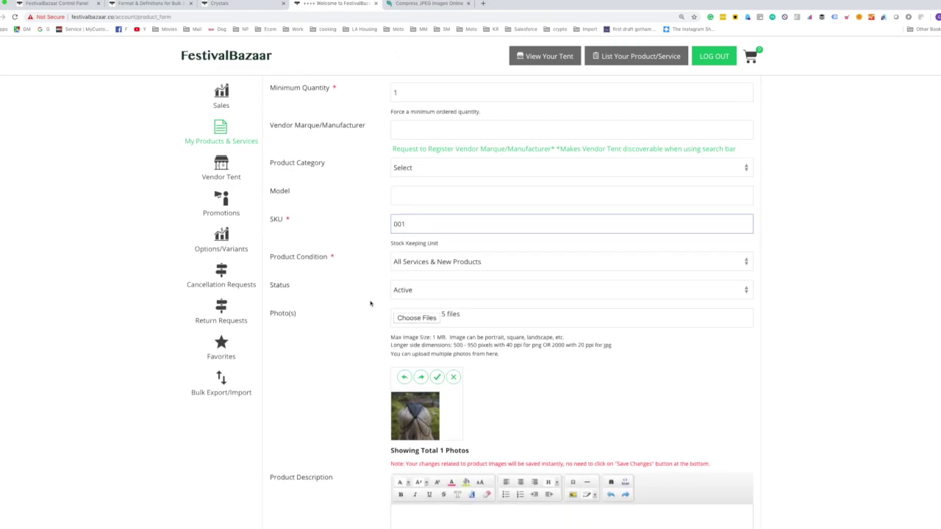
pyautogui.scroll(-10, 371, 303)
pyautogui.click(416, 227)
pyautogui.write('ships t')
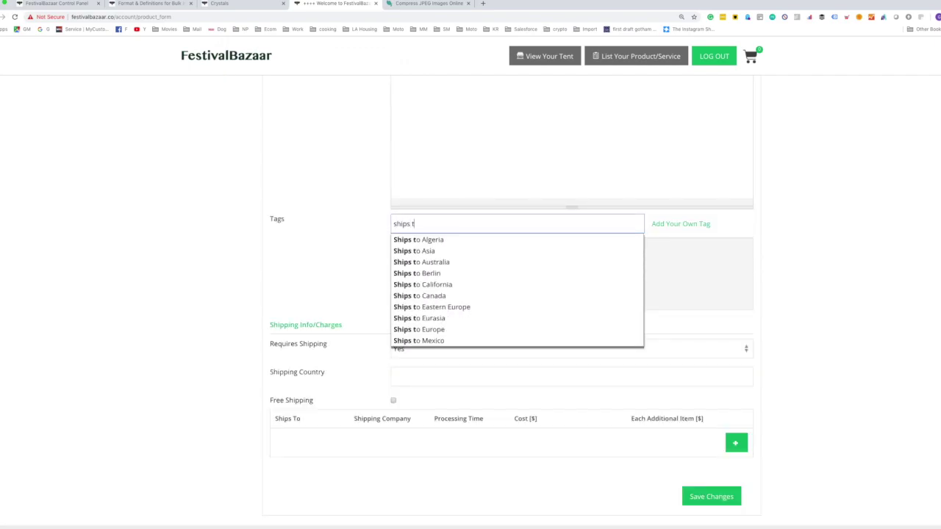
pyautogui.write('o united s')
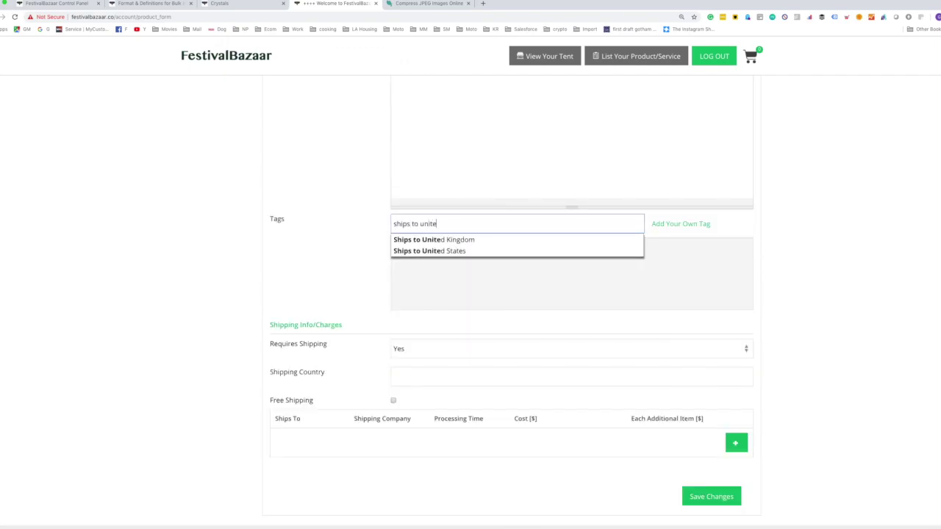
pyautogui.press('Down')
pyautogui.press('Return')
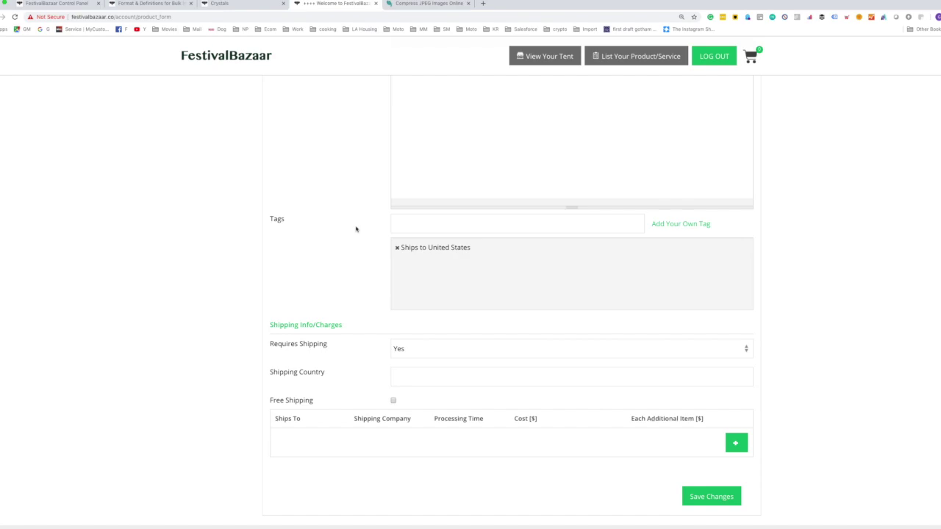
# Set the shipping country to United States and add a shipping charges row that ships to United States
pyautogui.click(404, 376)
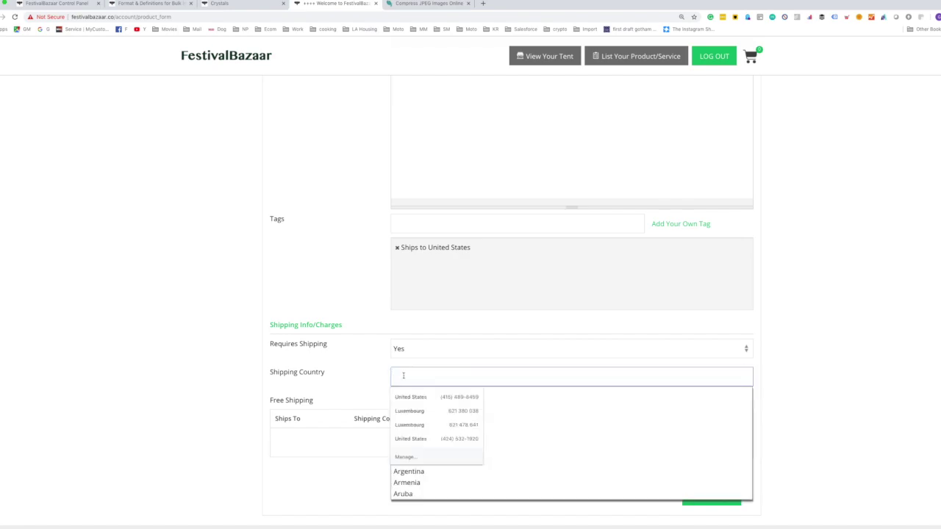
pyautogui.click(417, 399)
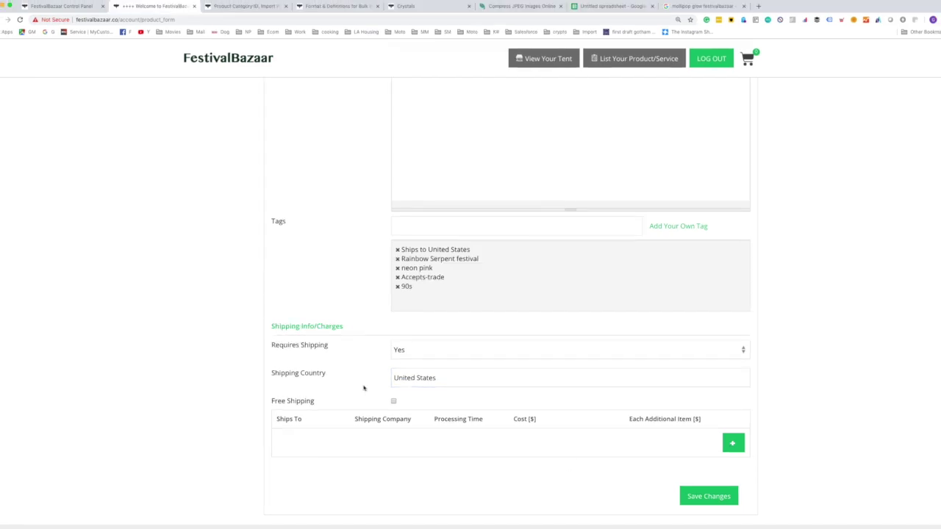
pyautogui.click(733, 443)
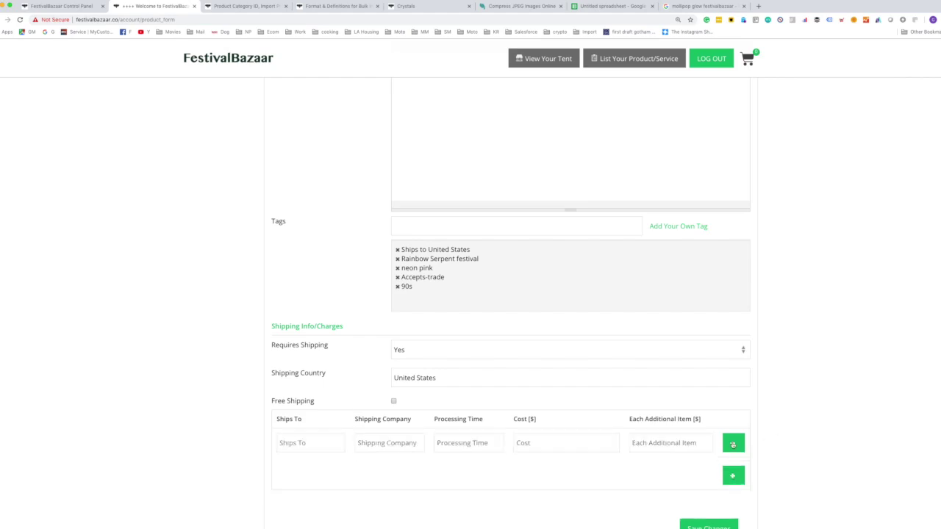
pyautogui.click(320, 441)
pyautogui.write('u')
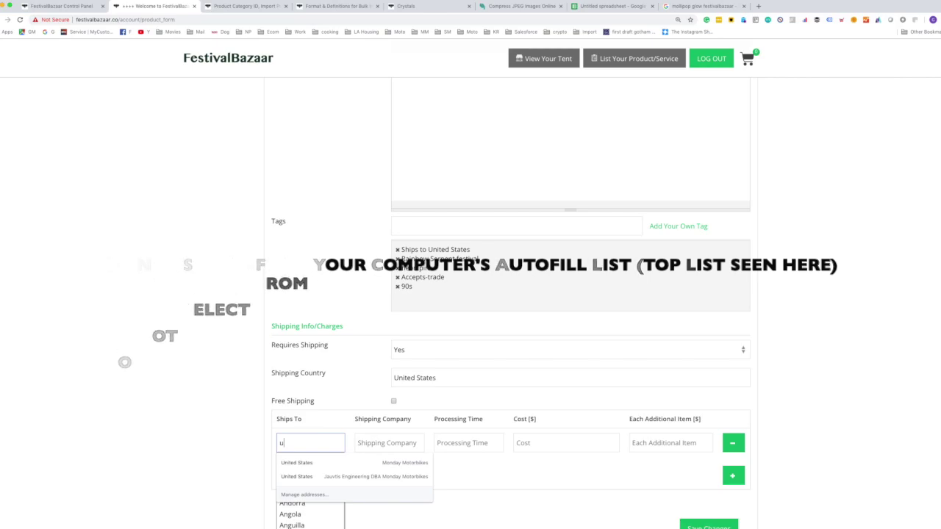
pyautogui.write('nited States')
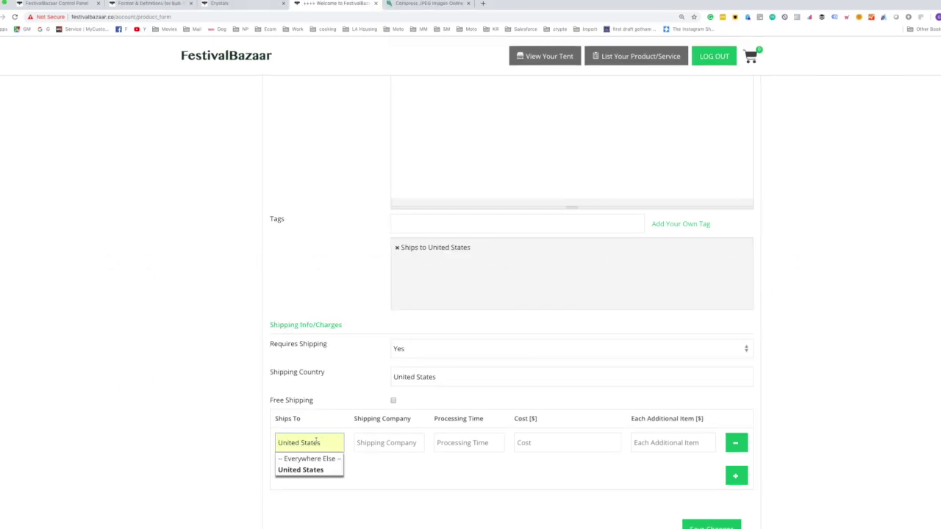
# Choose USPS as the row's shipping company and 1 to 3 Business Days as its processing time
pyautogui.scroll(-1, 471, 294)
pyautogui.press('Tab')
pyautogui.write('USP')
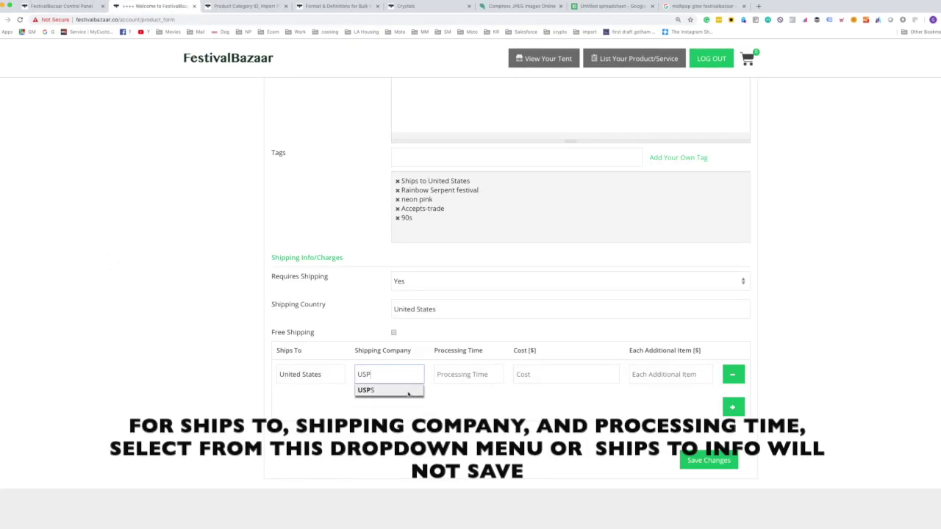
pyautogui.click(408, 391)
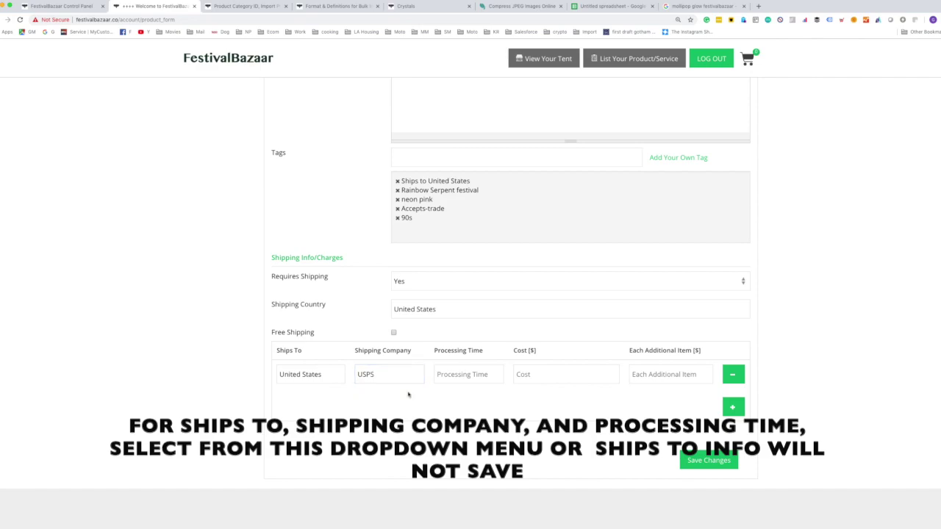
pyautogui.click(457, 374)
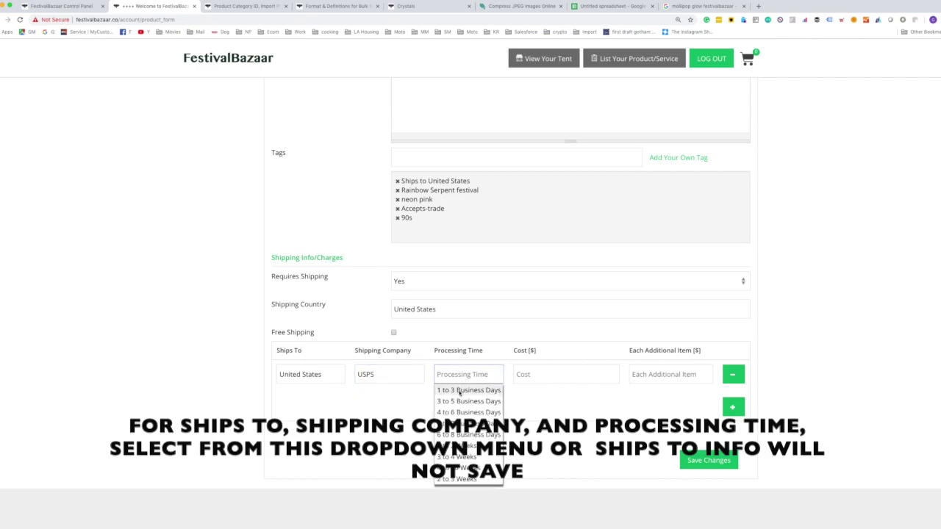
pyautogui.click(460, 391)
# Set the row's shipping cost to $10 and the charge for each additional item to $2.00
pyautogui.click(523, 373)
pyautogui.write('10')
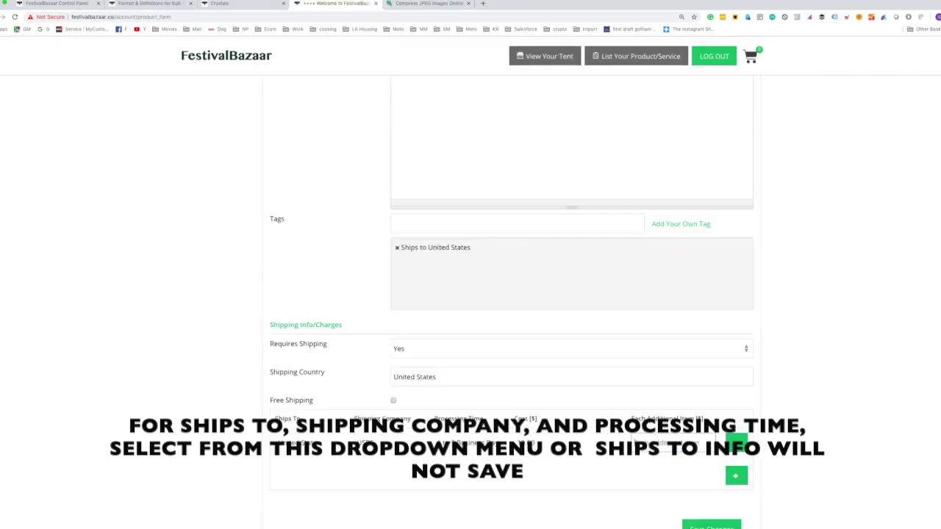
pyautogui.write('2.00')
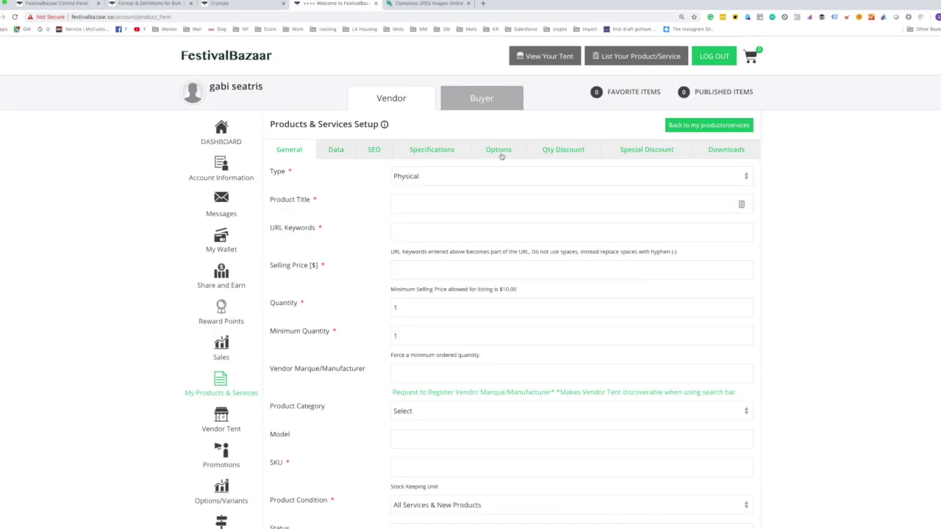
# Open the list of option groups in the product's options
pyautogui.click(500, 155)
pyautogui.click(324, 193)
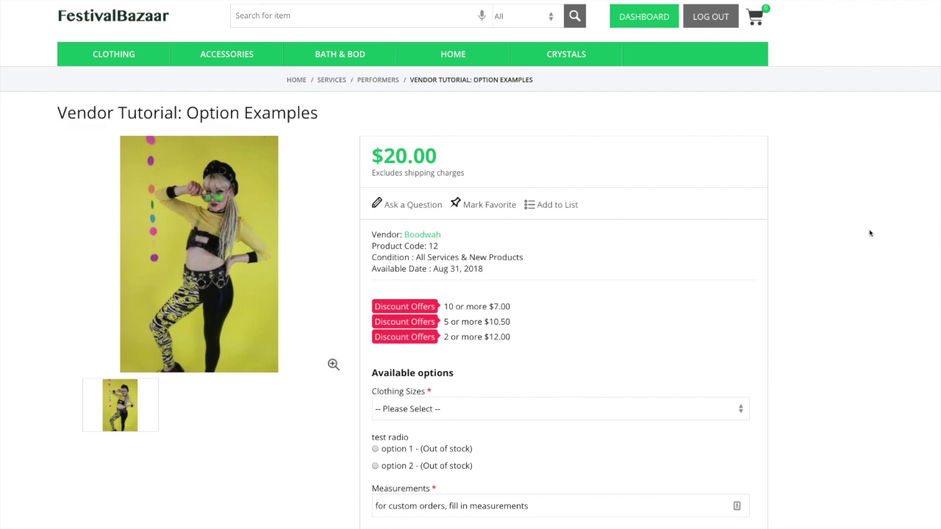
# Examine the available options on the Vendor Tutorial: Option Examples listing, including the clothing size choices
pyautogui.scroll(-3, 557, 389)
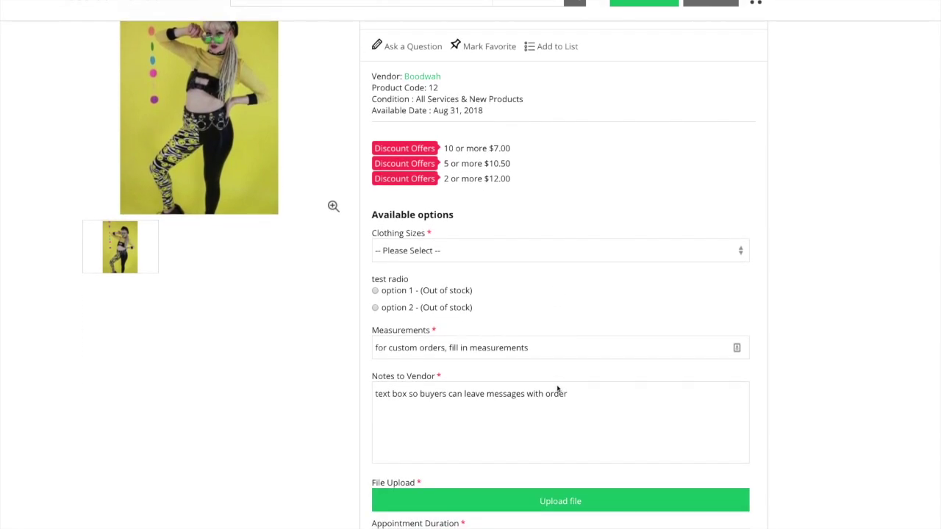
pyautogui.click(448, 252)
pyautogui.click(449, 252)
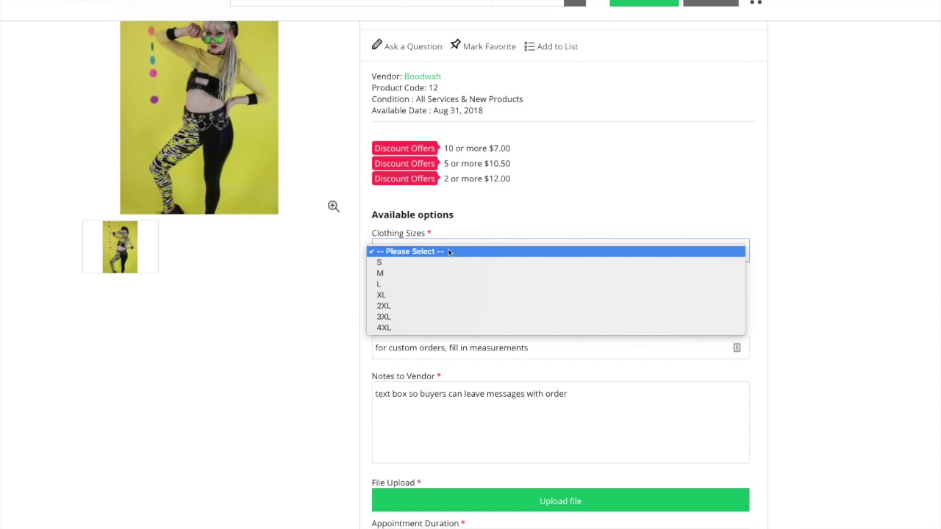
pyautogui.click(288, 292)
pyautogui.scroll(-3, 288, 292)
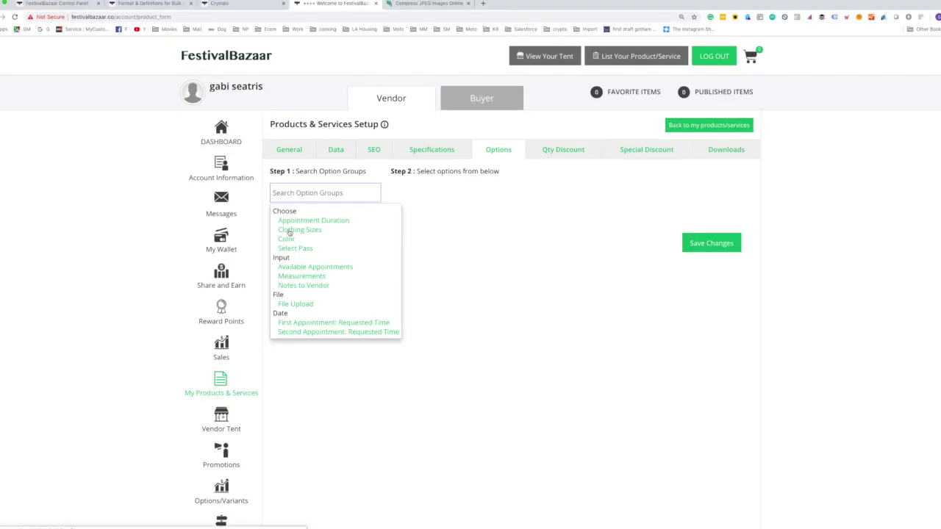
# Add the Clothing Sizes option group to the product with an XS value and a quantity of 5
pyautogui.click(286, 231)
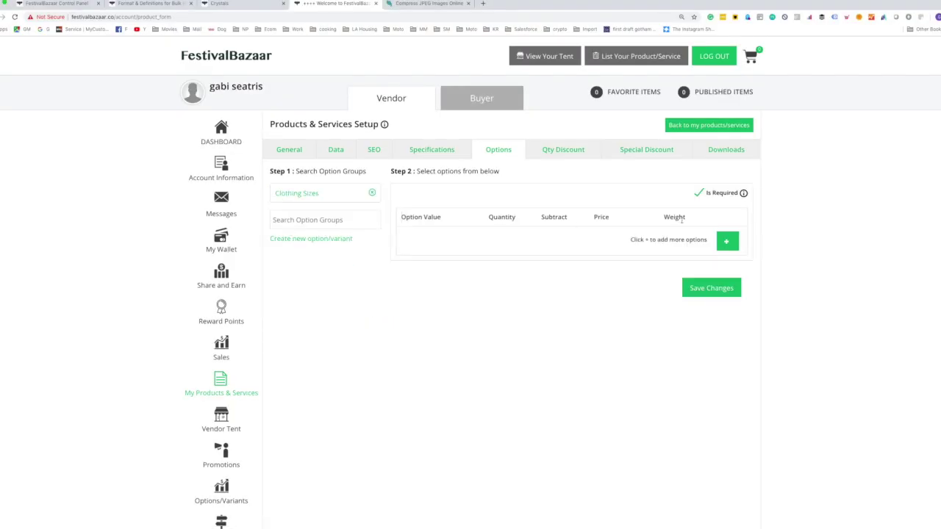
pyautogui.click(728, 247)
pyautogui.click(446, 241)
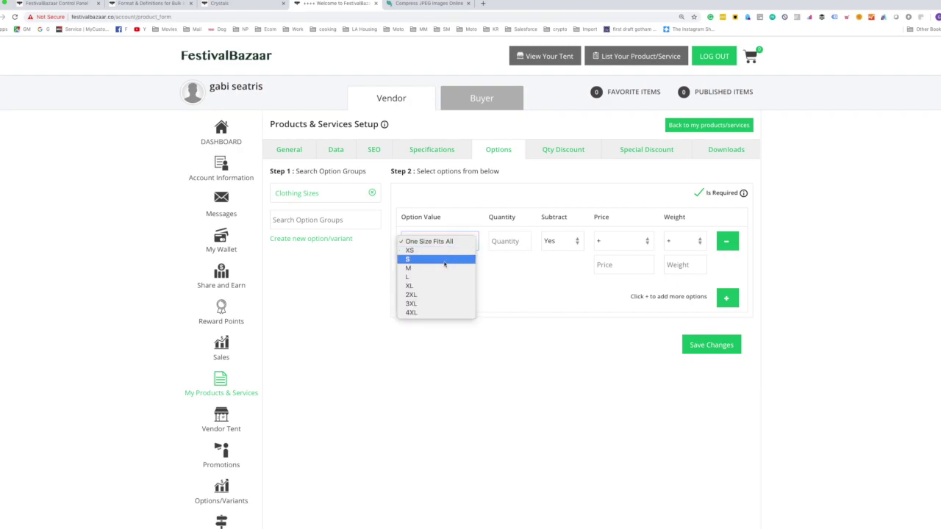
pyautogui.click(444, 252)
pyautogui.click(516, 242)
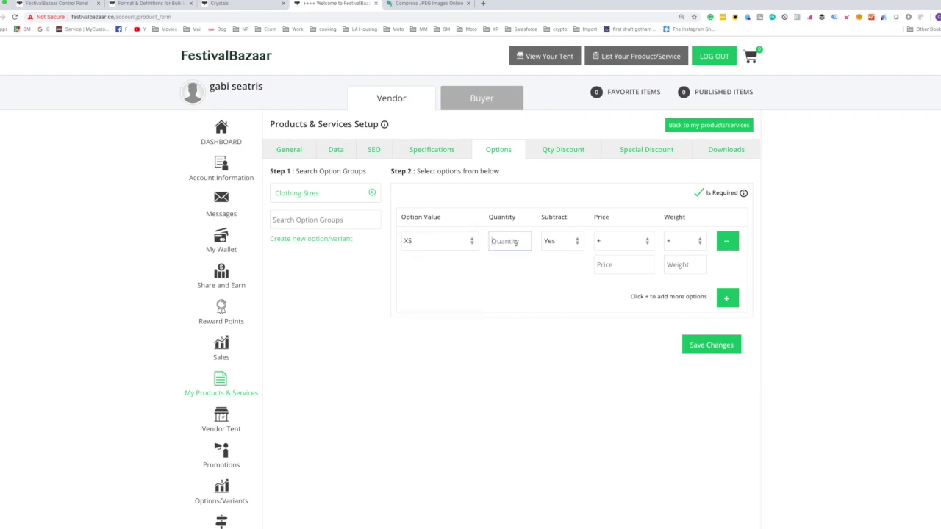
pyautogui.write('5')
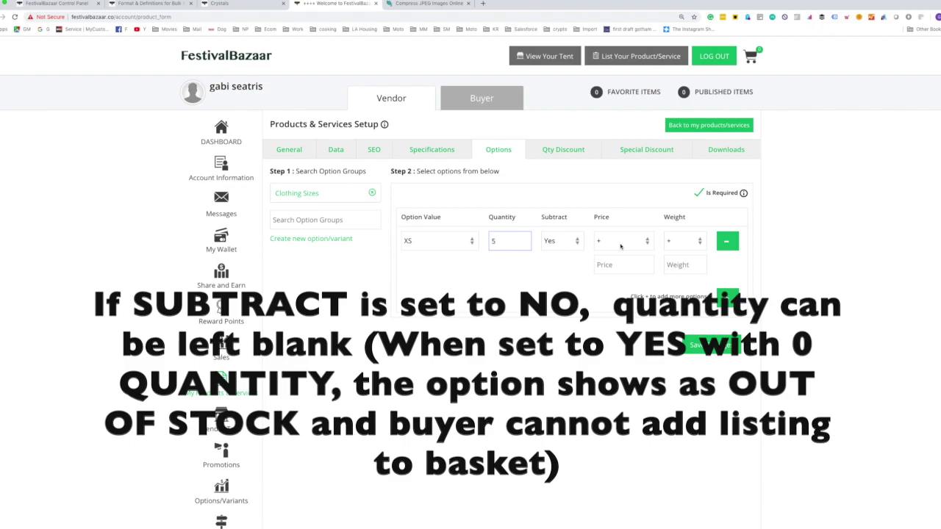
# Check the XS option's price and weight fields and the Is Required setting of the Clothing Sizes group
pyautogui.click(618, 272)
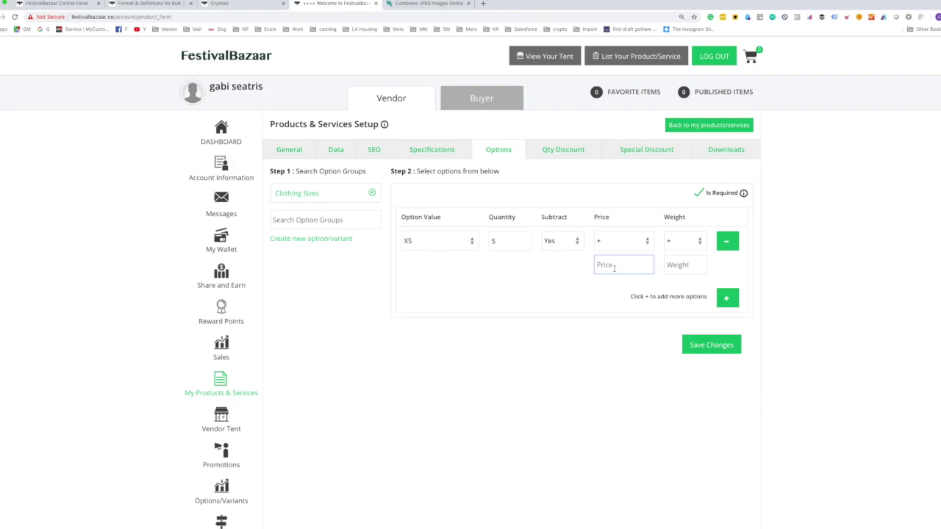
pyautogui.click(682, 266)
pyautogui.click(698, 196)
pyautogui.click(698, 197)
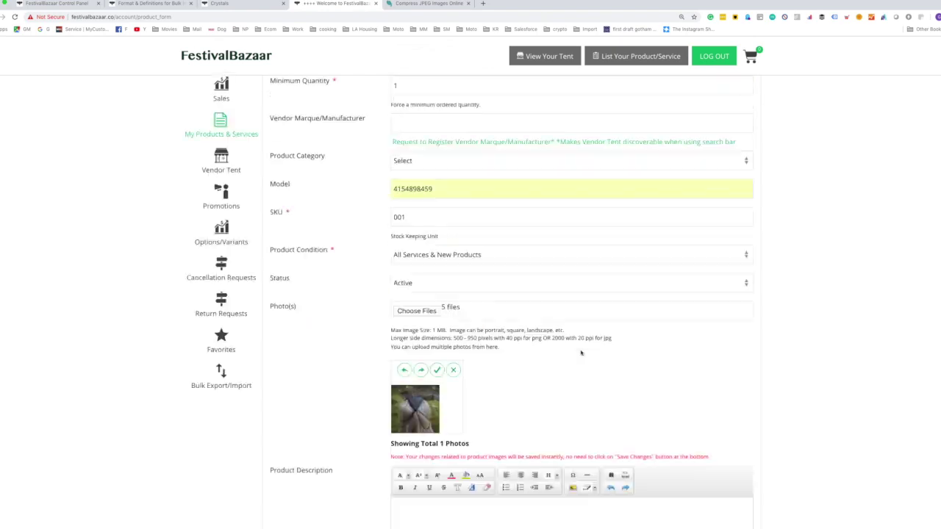
# In the product's data settings, set the length, width and height dimensions and the weight to 0
pyautogui.scroll(4, 581, 352)
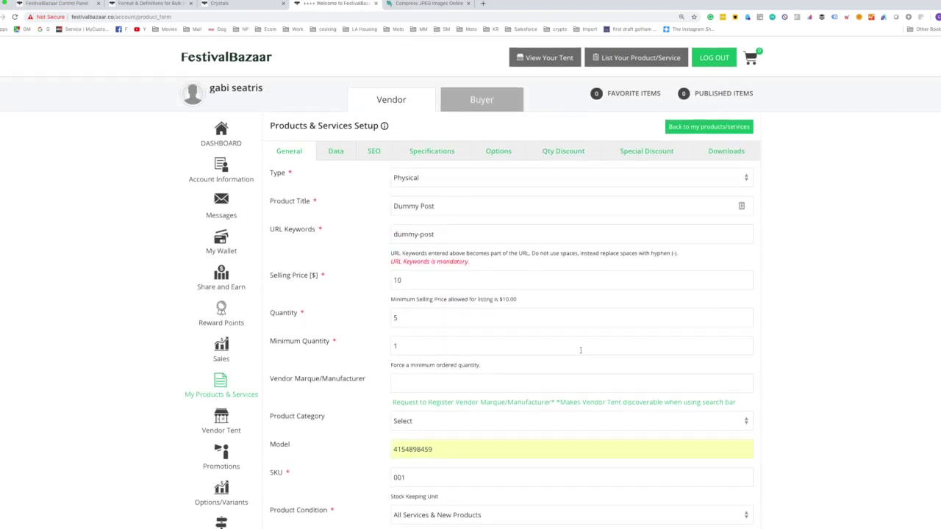
pyautogui.click(337, 151)
pyautogui.scroll(-1, 418, 269)
pyautogui.click(462, 275)
pyautogui.write('0')
pyautogui.press('Tab')
pyautogui.write('0')
pyautogui.press('Tab')
pyautogui.write('0')
pyautogui.press('Tab')
pyautogui.write('0')
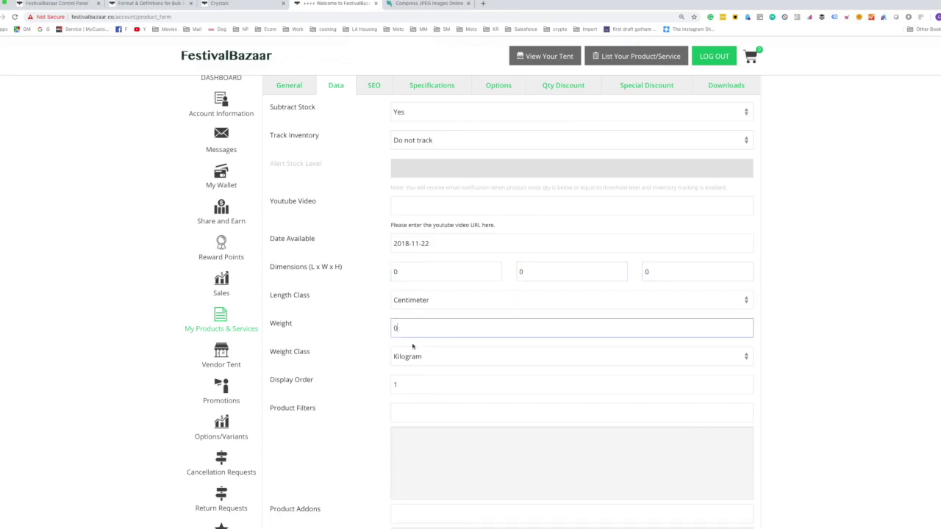
# Add the Speciality product filters Ready-to-ship, Handmade and Cruelty-Free
pyautogui.scroll(-2, 409, 378)
pyautogui.scroll(-2, 410, 378)
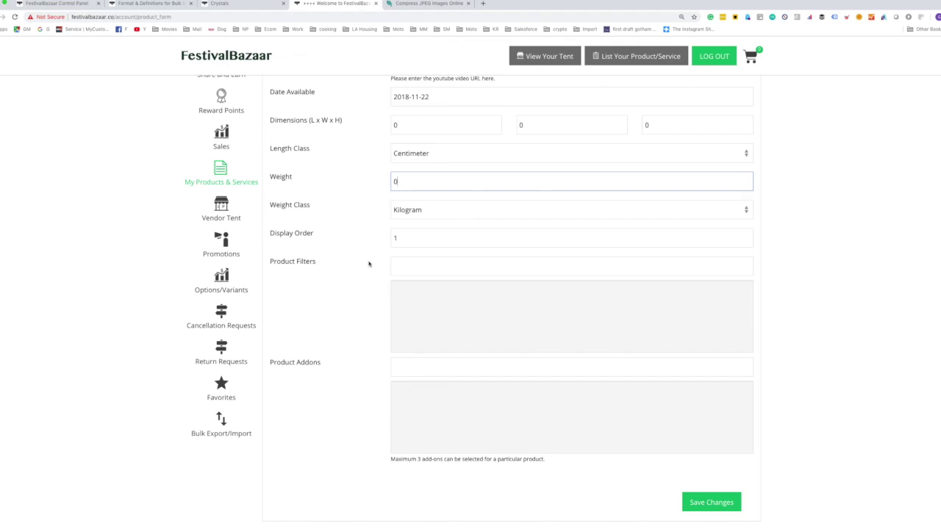
pyautogui.click(419, 263)
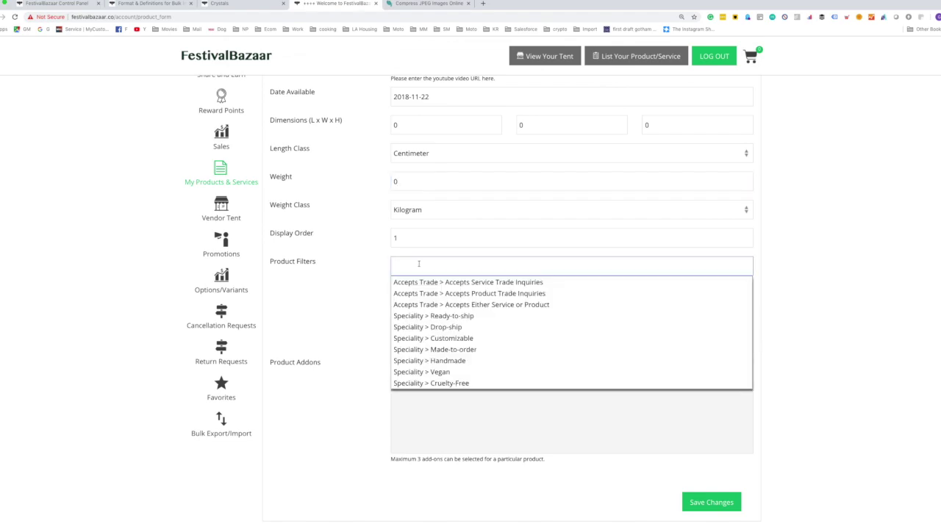
pyautogui.click(425, 316)
pyautogui.click(414, 269)
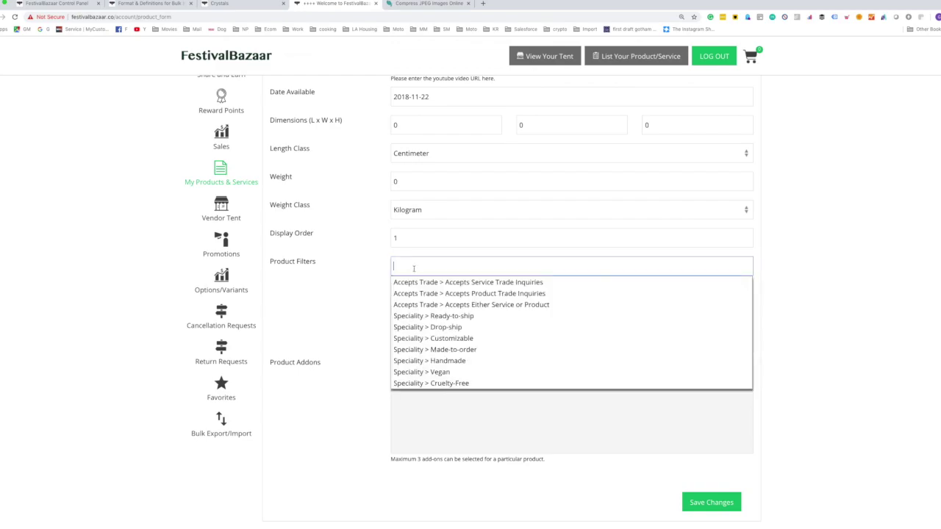
pyautogui.click(424, 361)
pyautogui.click(416, 258)
pyautogui.click(430, 383)
# Add the product filters Accepts Product Trade Inquiries and Color > Blue, and save the product changes
pyautogui.click(421, 266)
pyautogui.click(426, 293)
pyautogui.write('color')
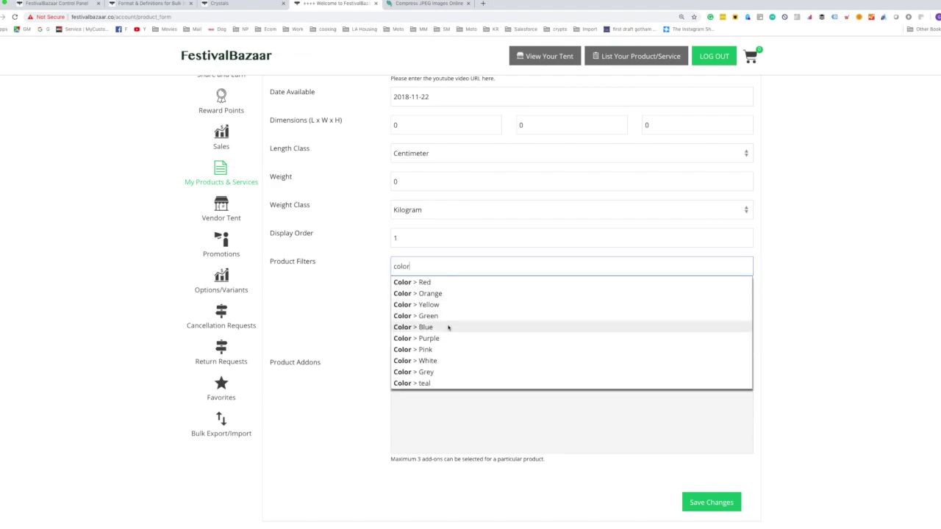
pyautogui.click(448, 327)
pyautogui.click(717, 504)
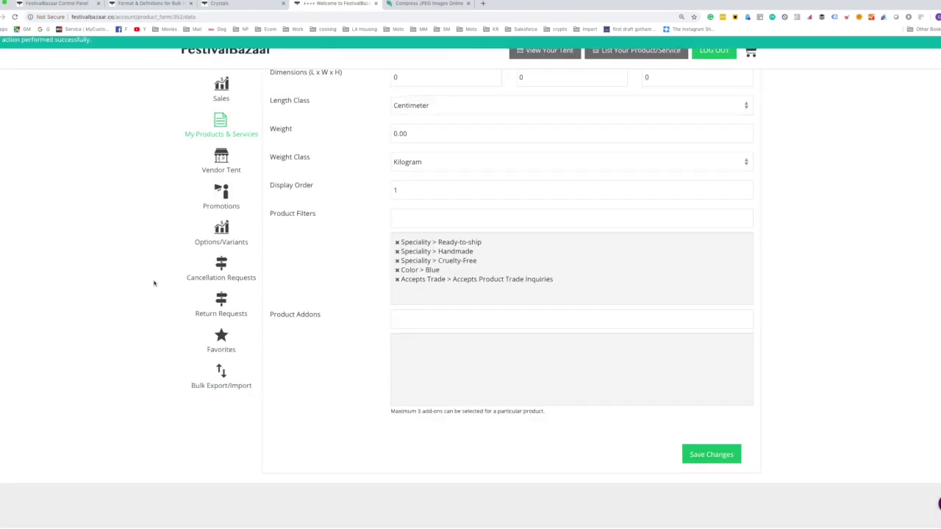
# Open the bulk export/import section and look through the bulk import format article to its end
pyautogui.click(220, 383)
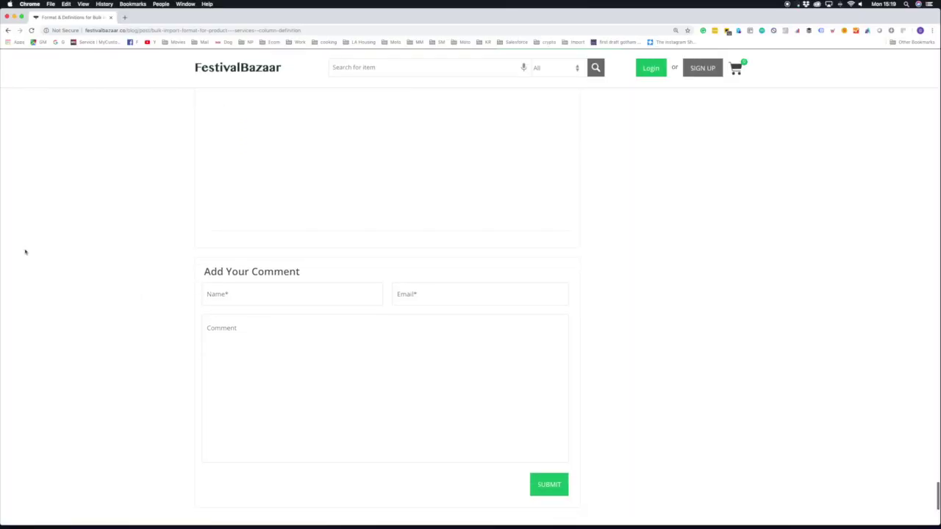
pyautogui.scroll(-4, 25, 252)
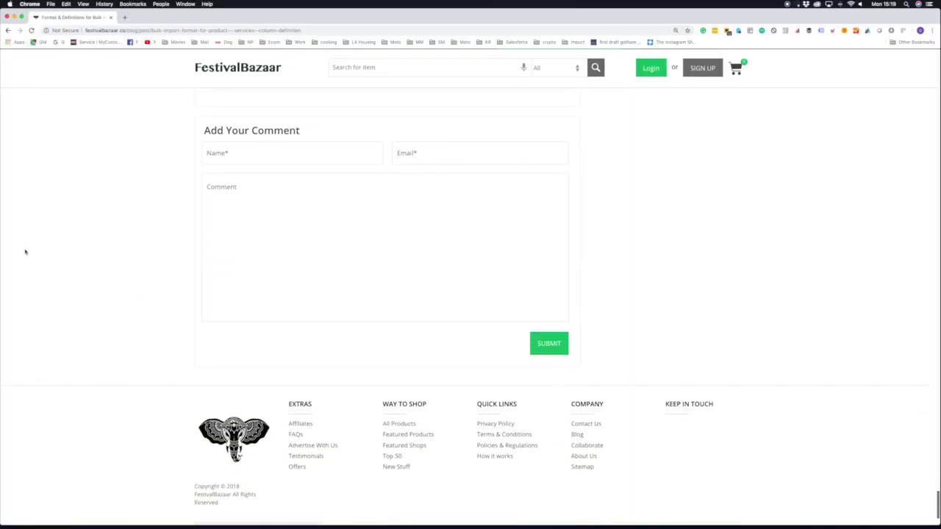